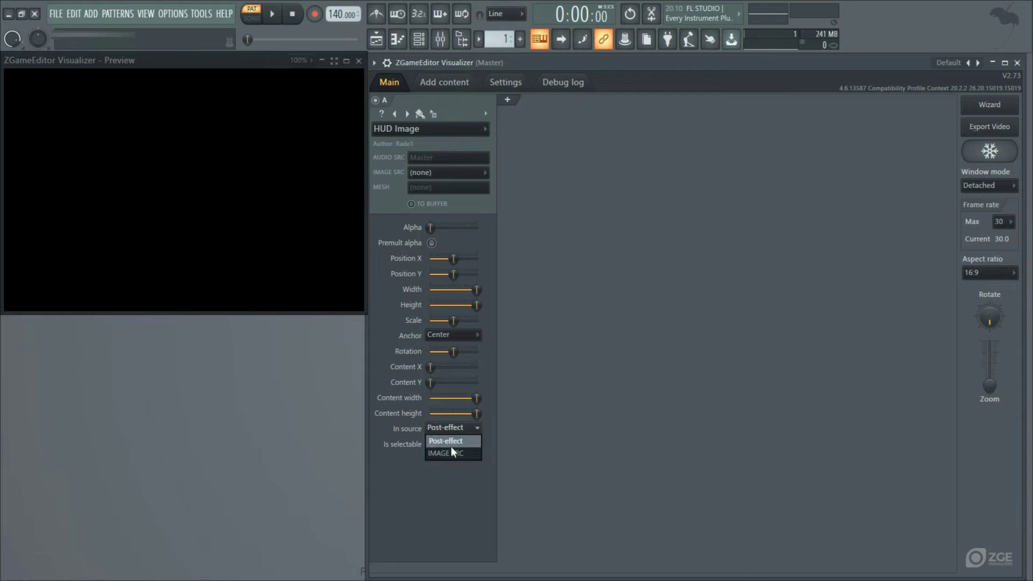
- Set layer A's input source to IMAGE SRC, load kasseta-magnitofon.jpg as its image, and set its scale to 56%
{"action": "left_click", "coordinate": [449, 448]}
{"action": "left_click", "coordinate": [468, 173]}
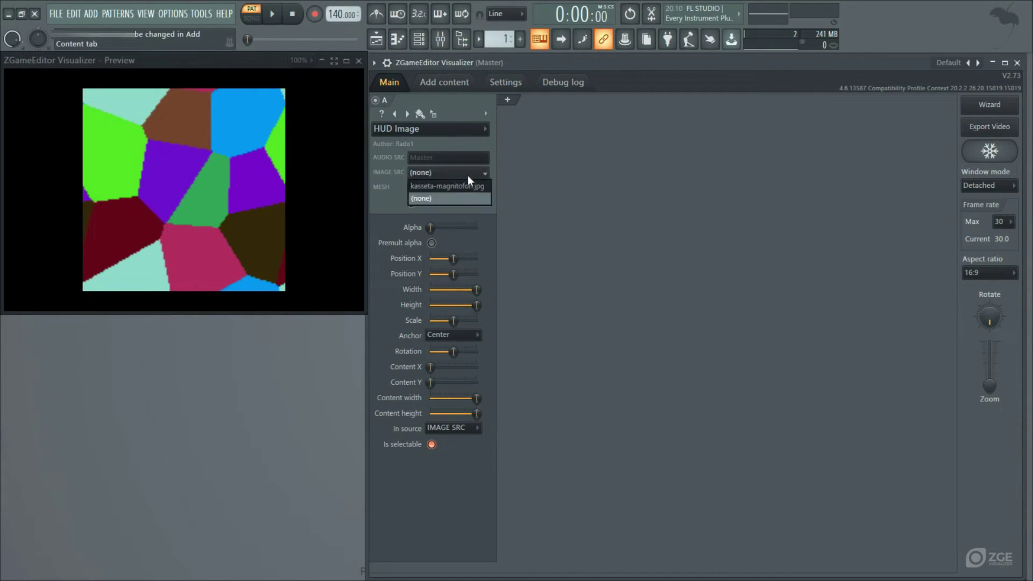
{"action": "left_click", "coordinate": [467, 183]}
{"action": "left_click_drag", "start_coordinate": [453, 321], "coordinate": [456, 320]}
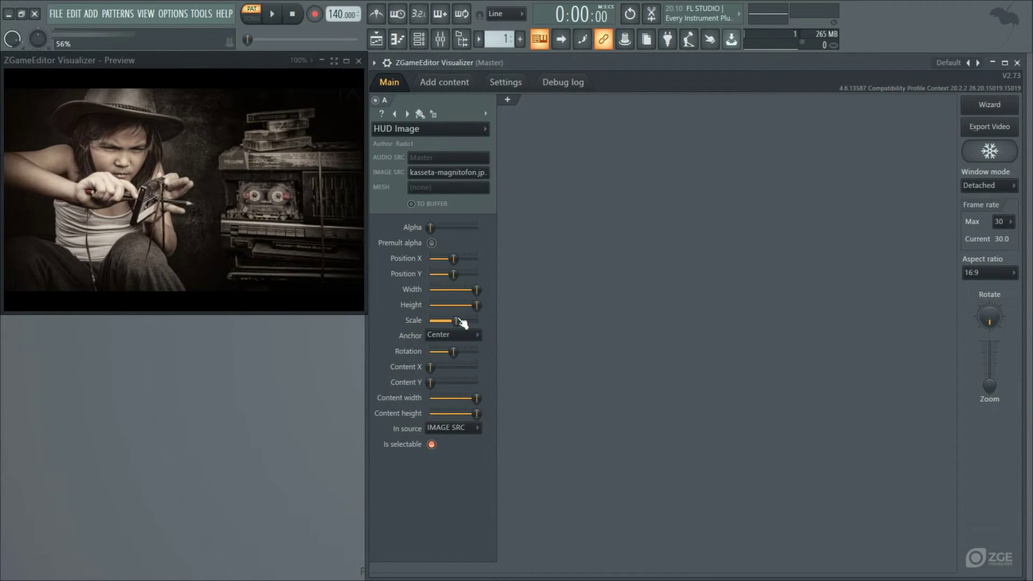
- Add a HUD Free Line effect as layer B and raise its line width and length to the maximum
{"action": "left_click", "coordinate": [509, 100]}
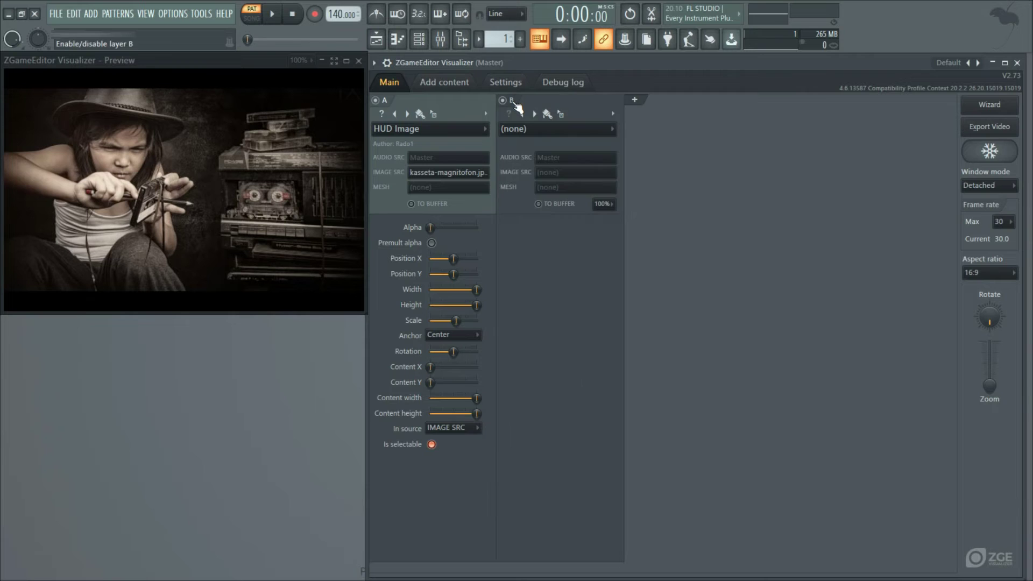
{"action": "left_click", "coordinate": [523, 129]}
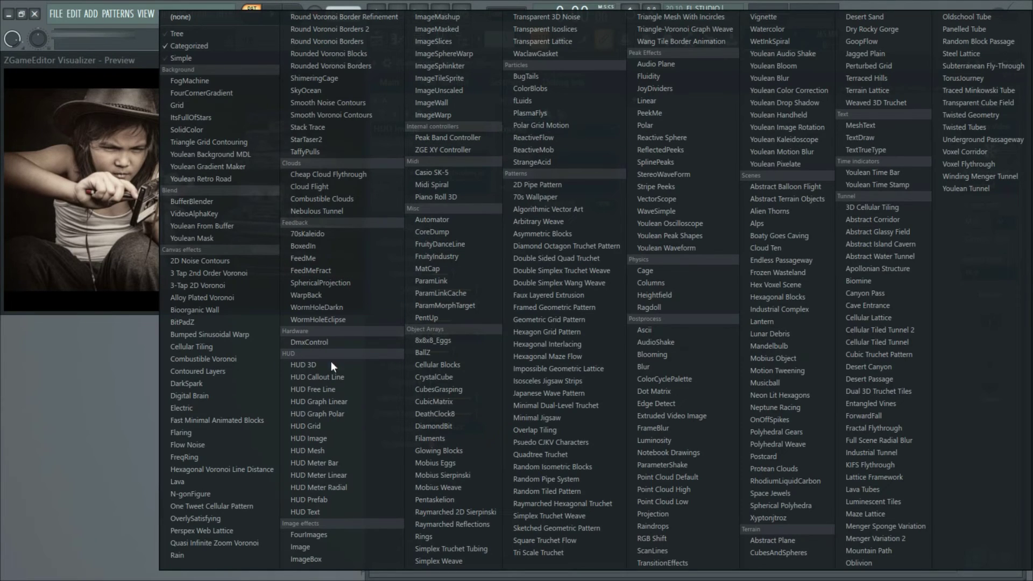
{"action": "left_click", "coordinate": [322, 388]}
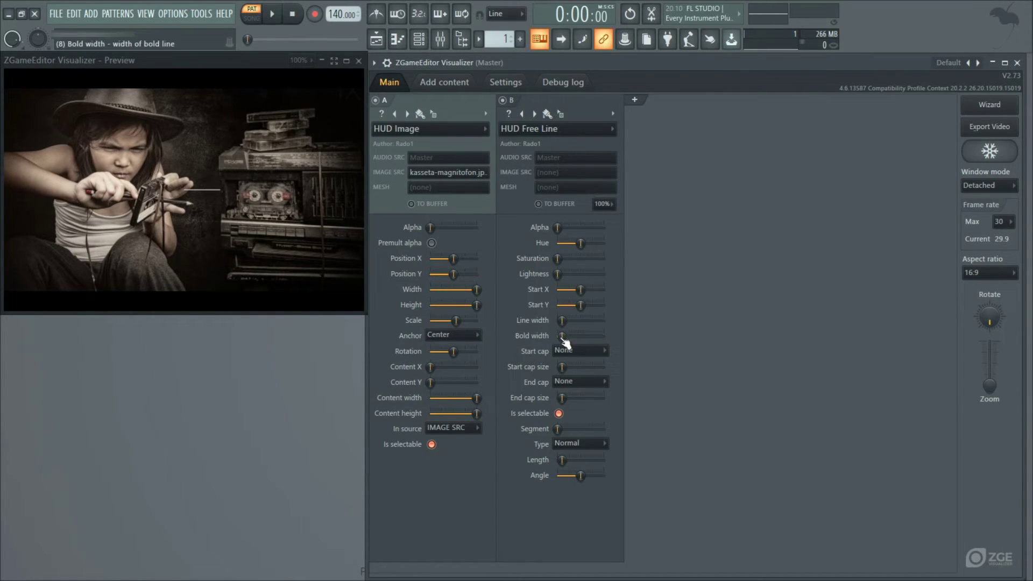
{"action": "left_click_drag", "start_coordinate": [562, 321], "coordinate": [604, 320]}
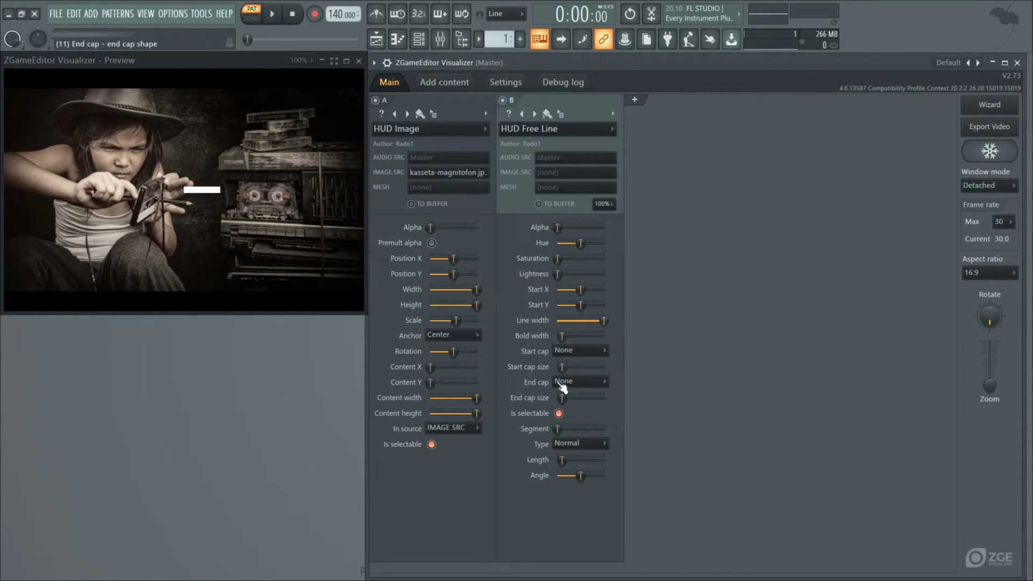
{"action": "left_click_drag", "start_coordinate": [565, 461], "coordinate": [604, 462]}
- Place the black bar along the image's lower edge with Start X at 0% and Lightness and Start Y at maximum
{"action": "left_click_drag", "start_coordinate": [581, 294], "coordinate": [560, 293]}
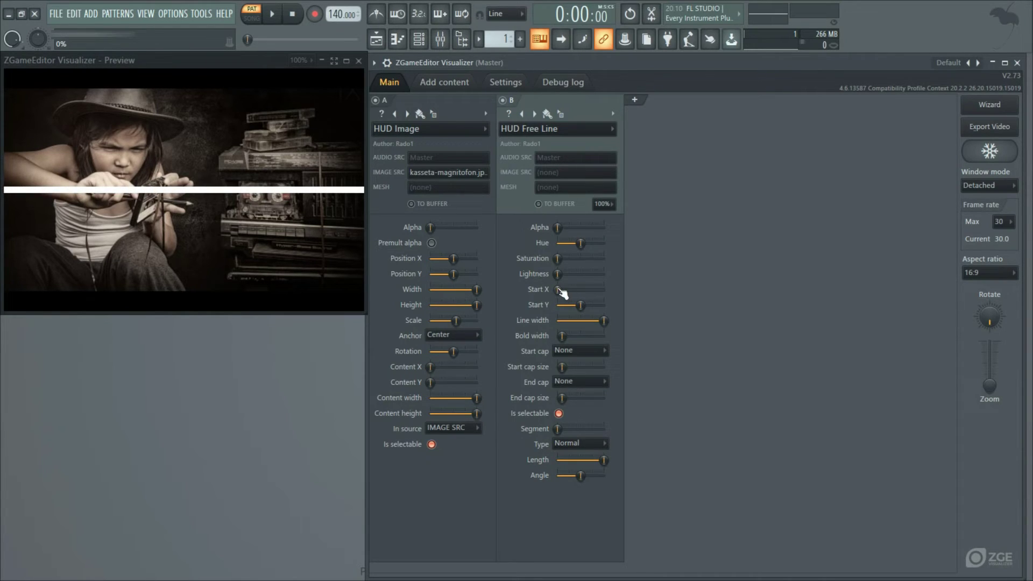
{"action": "left_click_drag", "start_coordinate": [557, 273], "coordinate": [604, 275]}
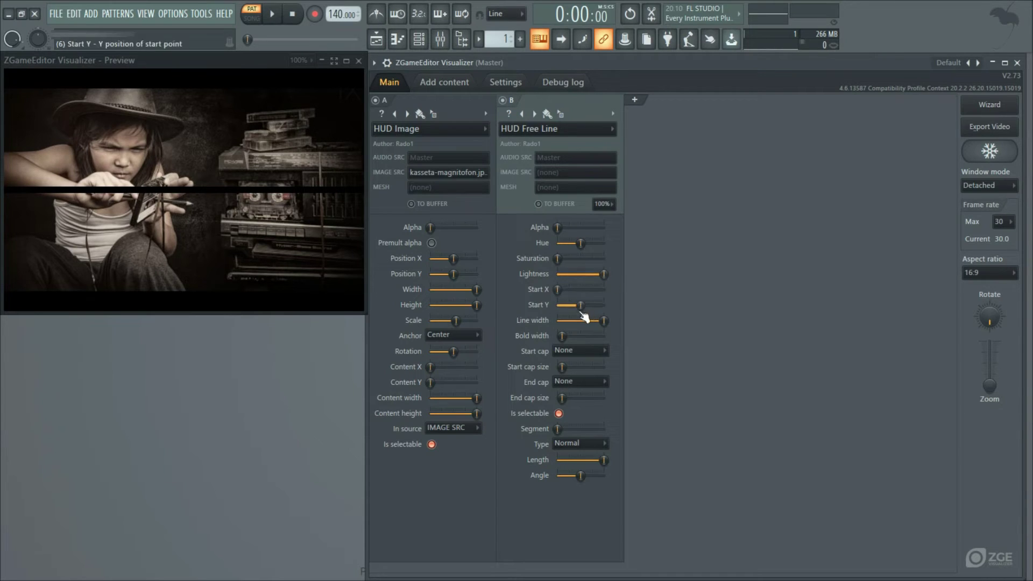
{"action": "left_click_drag", "start_coordinate": [581, 304], "coordinate": [603, 306]}
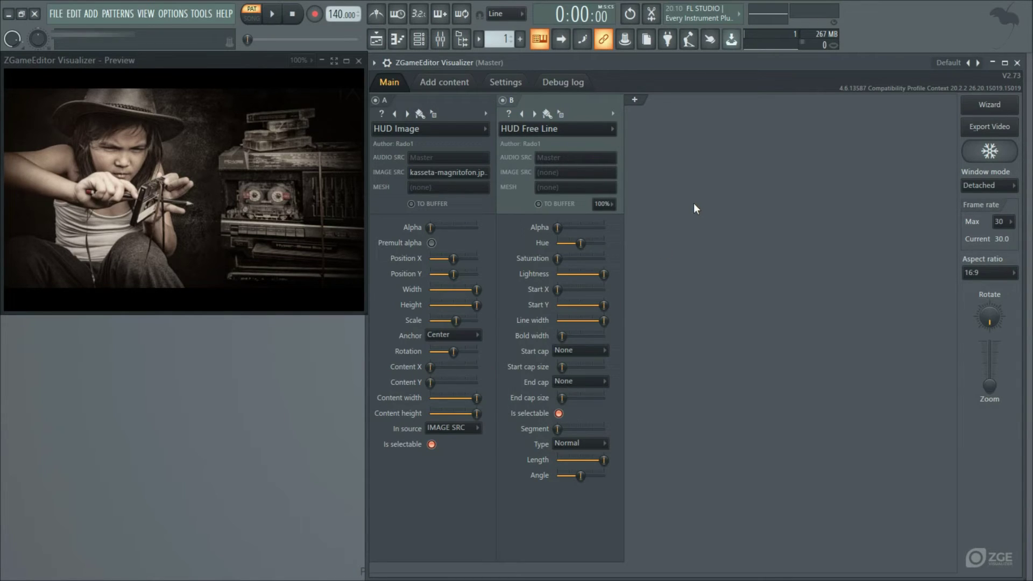
- Send layer B's output to a buffer and collapse all layers
{"action": "left_click", "coordinate": [566, 209]}
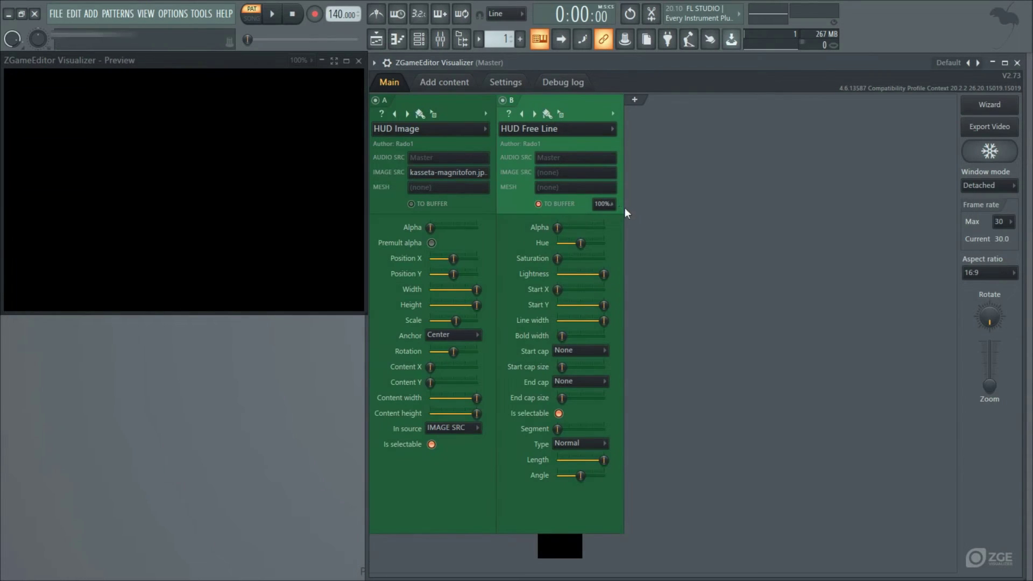
{"action": "right_click", "coordinate": [671, 213]}
{"action": "left_click", "coordinate": [686, 219]}
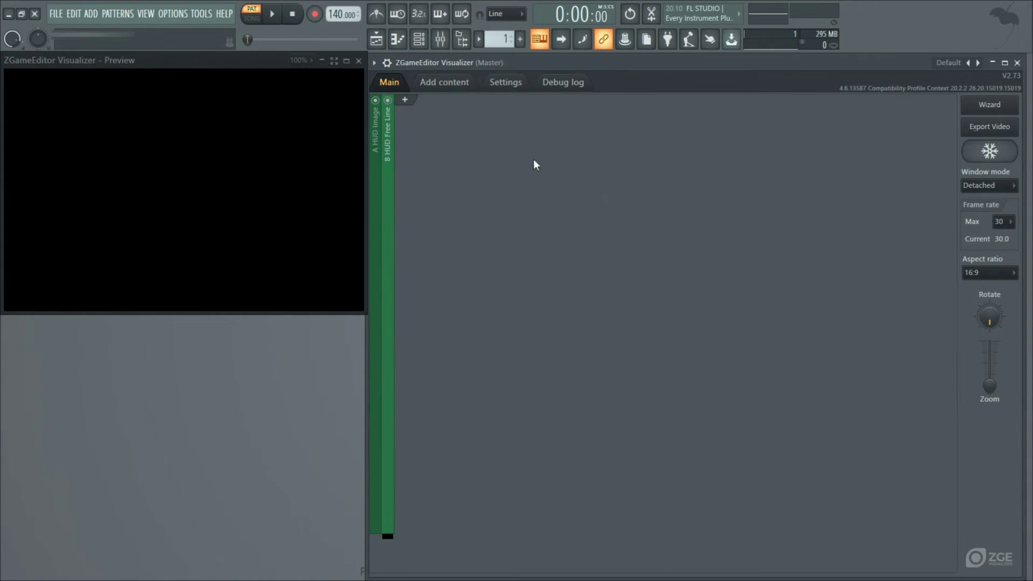
- Add a FourCornerGradient effect as layer C and set its blend mode to Dissolve
{"action": "left_click", "coordinate": [414, 105]}
{"action": "left_click", "coordinate": [420, 128]}
{"action": "left_click", "coordinate": [233, 92]}
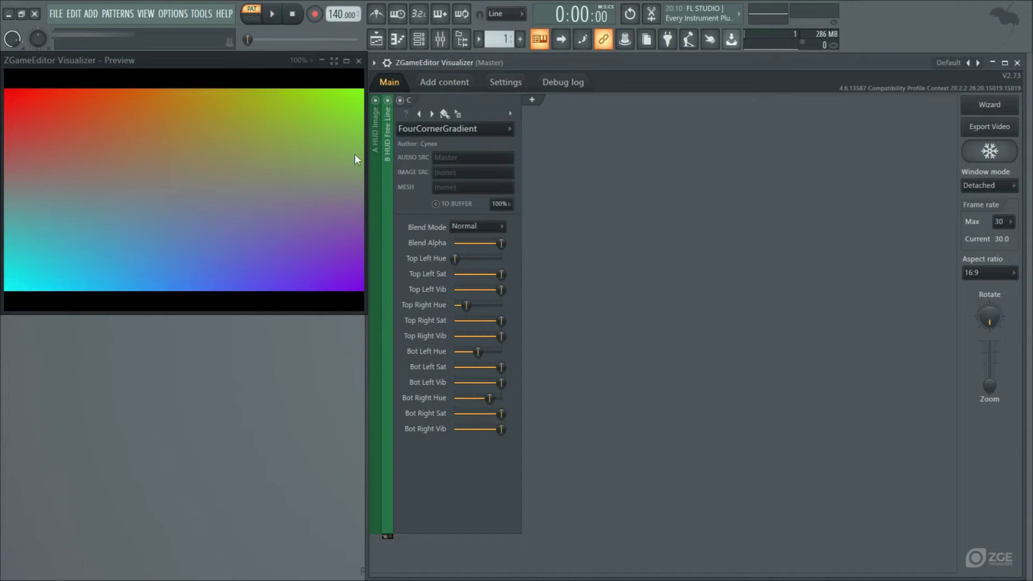
{"action": "left_click", "coordinate": [468, 227]}
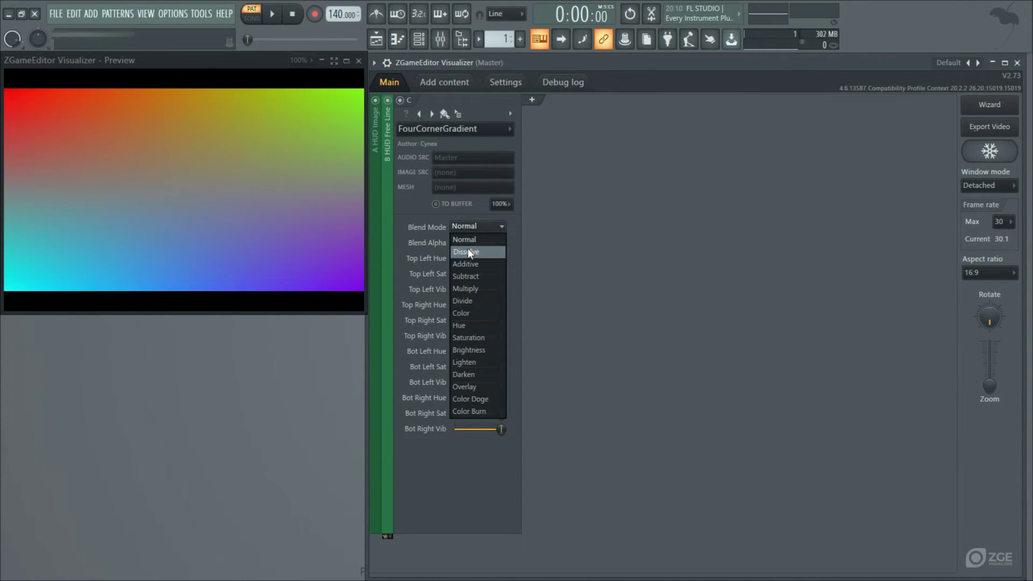
{"action": "left_click", "coordinate": [468, 249]}
- Reduce the saturation of all four gradient corners to 0% to make the gradient white
{"action": "left_click_drag", "start_coordinate": [501, 275], "coordinate": [455, 274]}
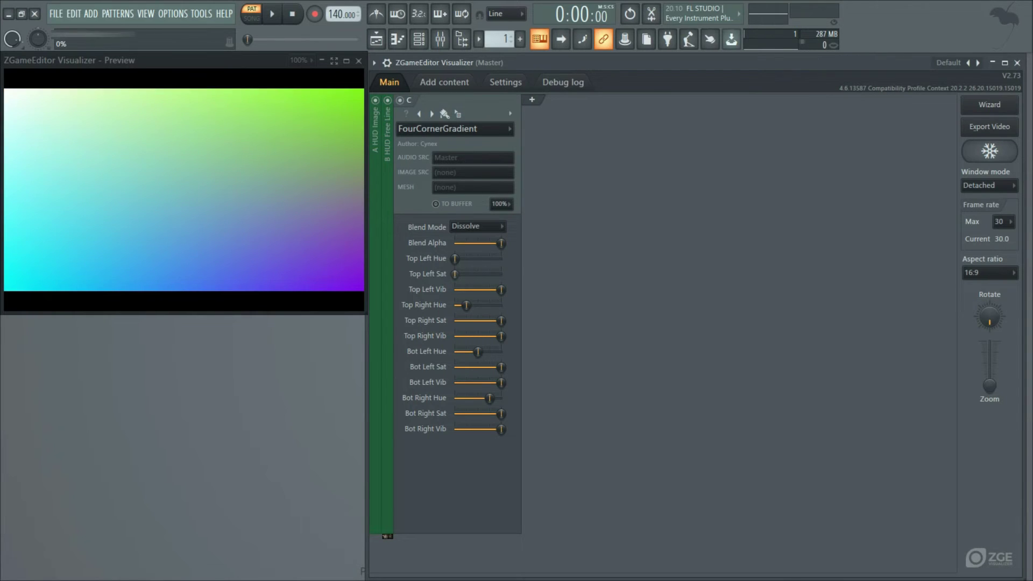
{"action": "left_click_drag", "start_coordinate": [501, 321], "coordinate": [455, 321]}
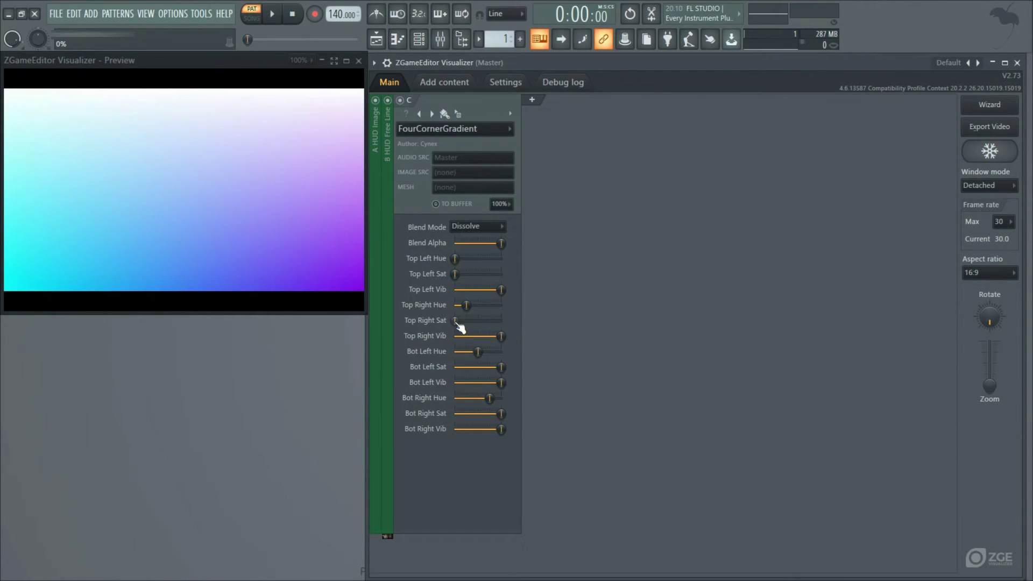
{"action": "left_click_drag", "start_coordinate": [502, 368], "coordinate": [455, 367]}
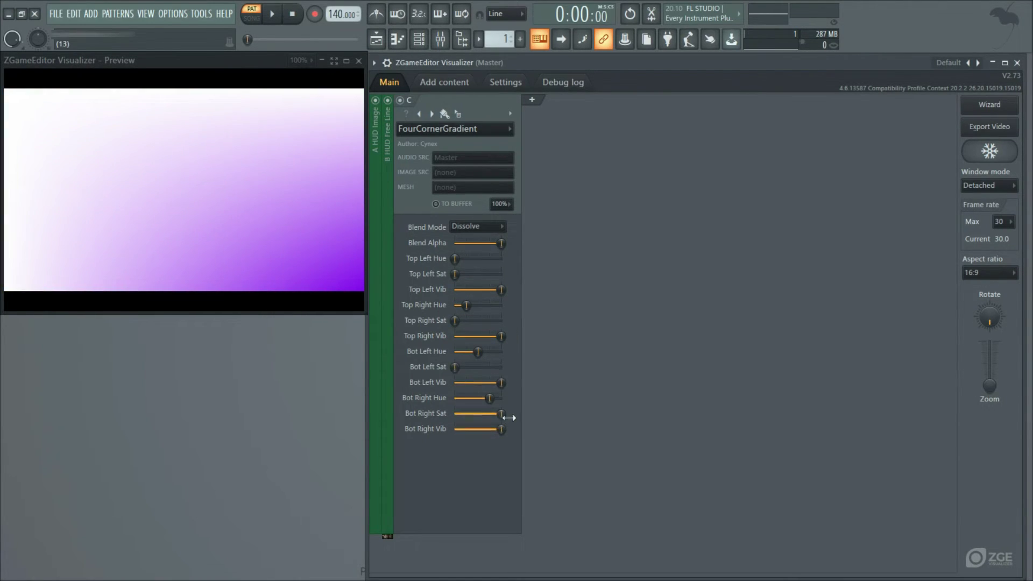
{"action": "left_click_drag", "start_coordinate": [501, 413], "coordinate": [455, 413]}
- Lower the gradient's Blend Alpha to a sparse noise, send layer C's output to a buffer, and collapse all layers
{"action": "left_click_drag", "start_coordinate": [501, 243], "coordinate": [462, 243]}
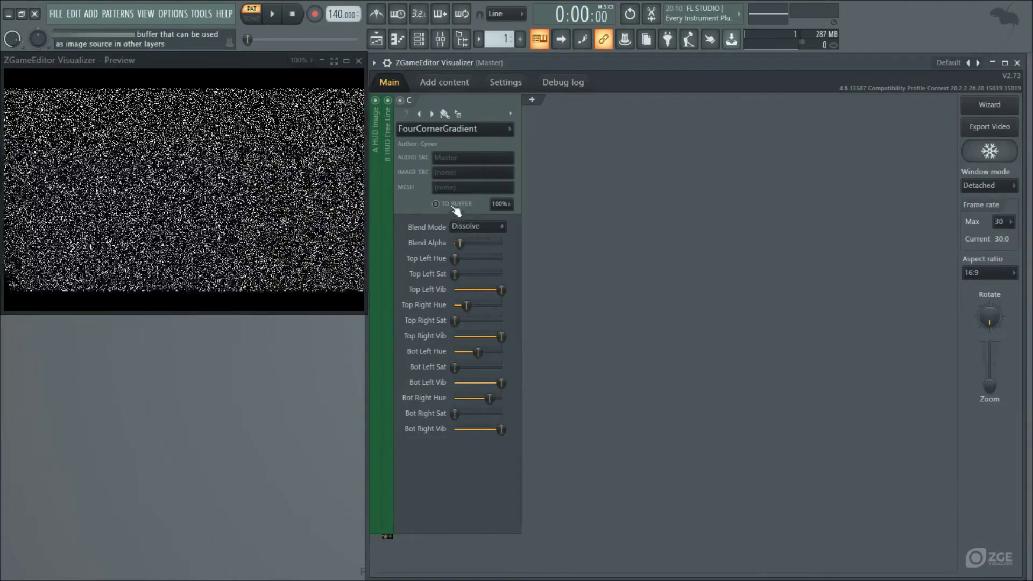
{"action": "left_click", "coordinate": [454, 205]}
{"action": "right_click", "coordinate": [570, 231]}
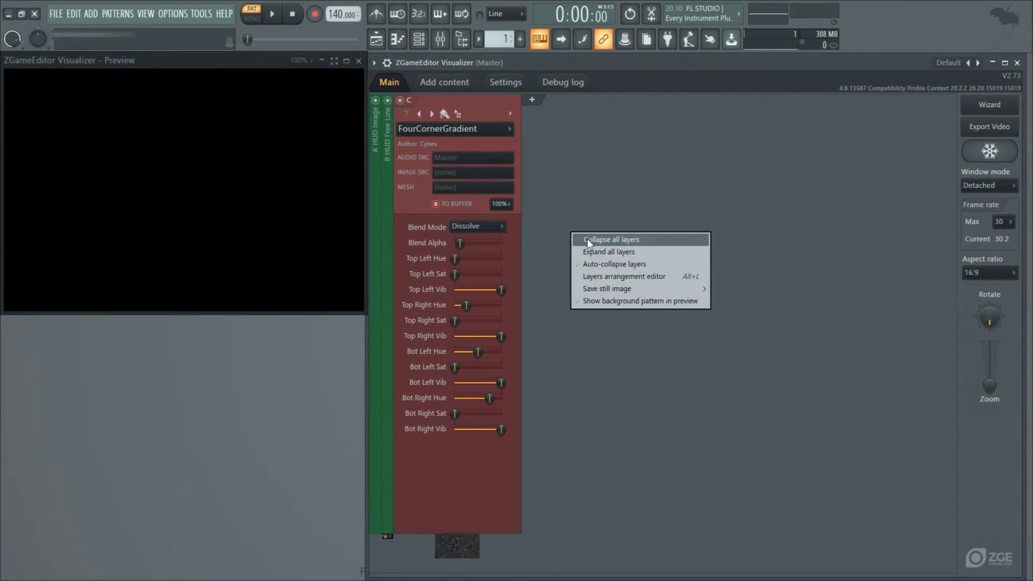
{"action": "left_click", "coordinate": [586, 238]}
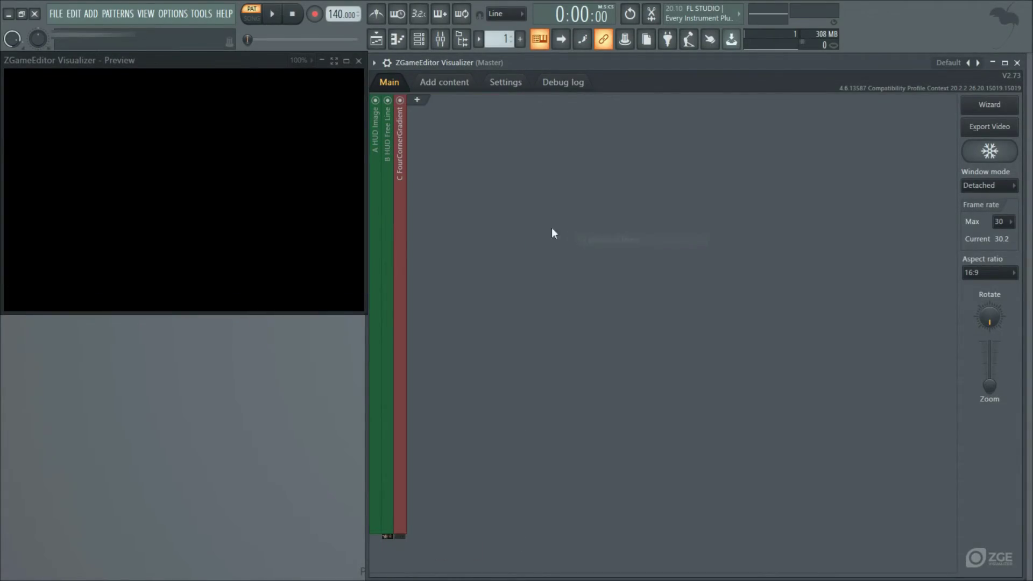
- Add a HUD Image effect as layer D, using Output from layer B as its image and IMAGE SRC as its input source
{"action": "left_click", "coordinate": [418, 100]}
{"action": "left_click", "coordinate": [442, 129]}
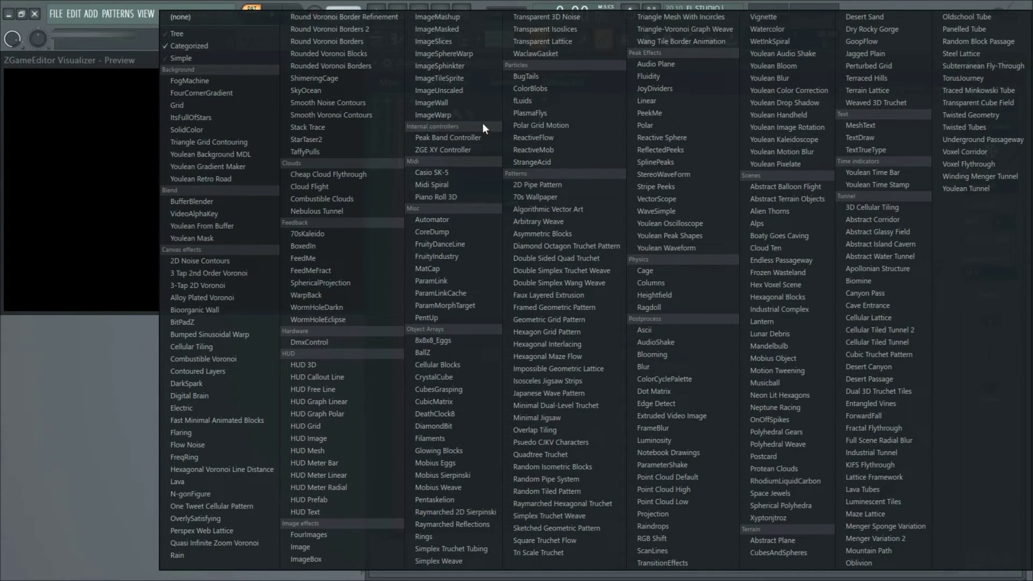
{"action": "left_click", "coordinate": [360, 436]}
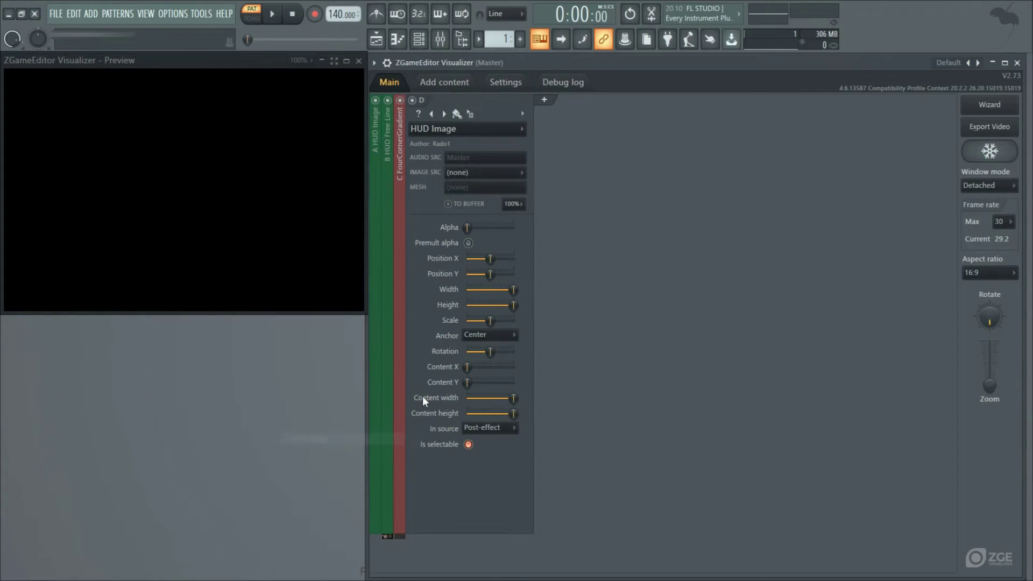
{"action": "left_click", "coordinate": [505, 173]}
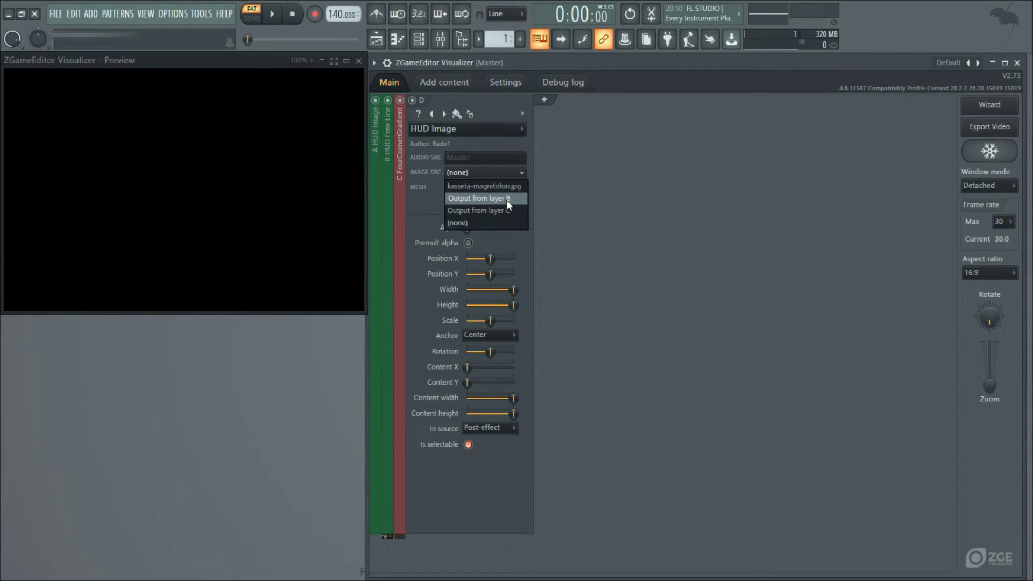
{"action": "left_click", "coordinate": [506, 199]}
{"action": "left_click", "coordinate": [505, 432]}
{"action": "left_click", "coordinate": [496, 450]}
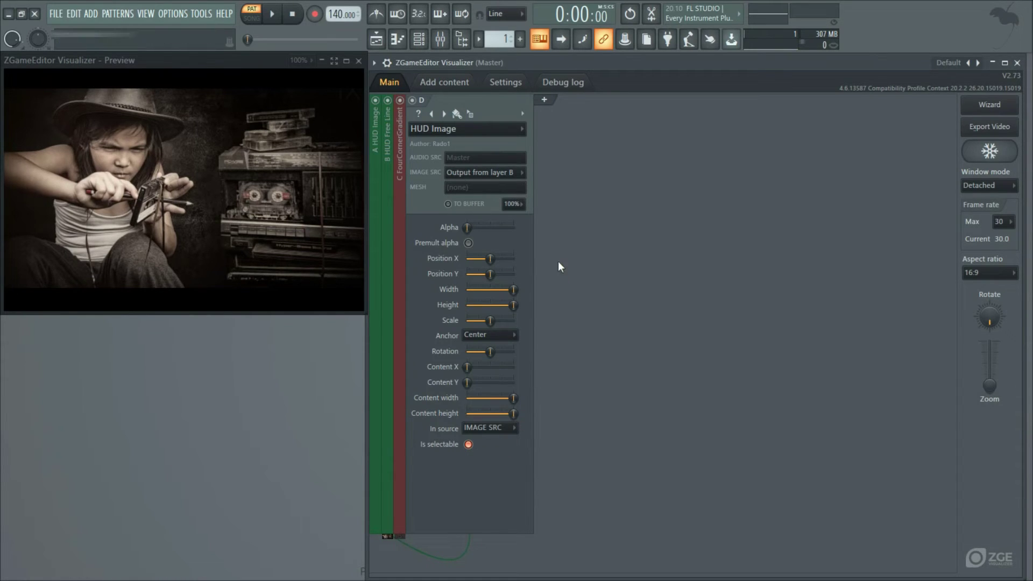
- Add a Youlean Color Correction effect as layer E and reduce its saturation to 0%
{"action": "left_click", "coordinate": [545, 99]}
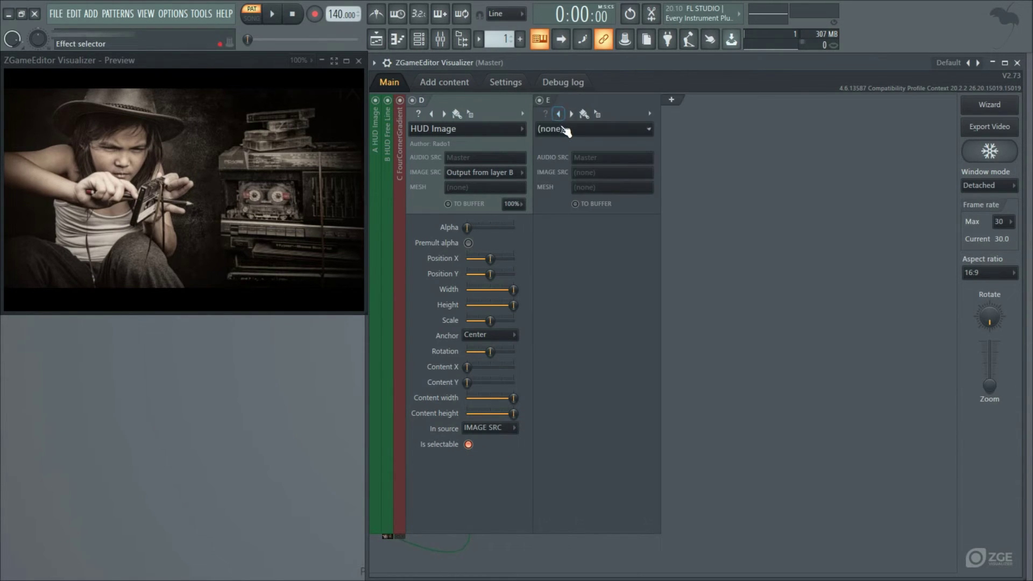
{"action": "left_click", "coordinate": [561, 125]}
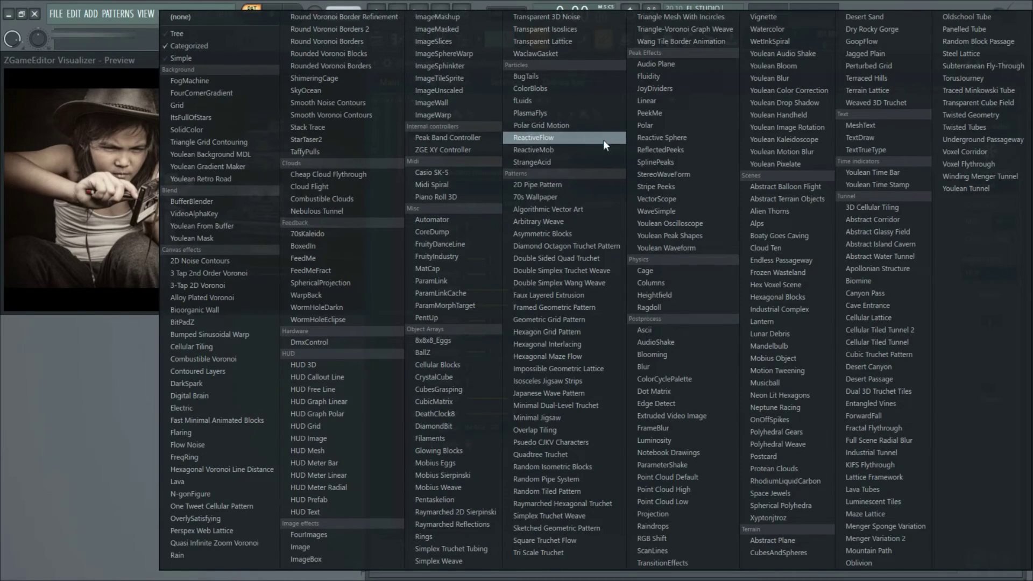
{"action": "left_click", "coordinate": [808, 93]}
{"action": "left_click_drag", "start_coordinate": [624, 295], "coordinate": [595, 295]}
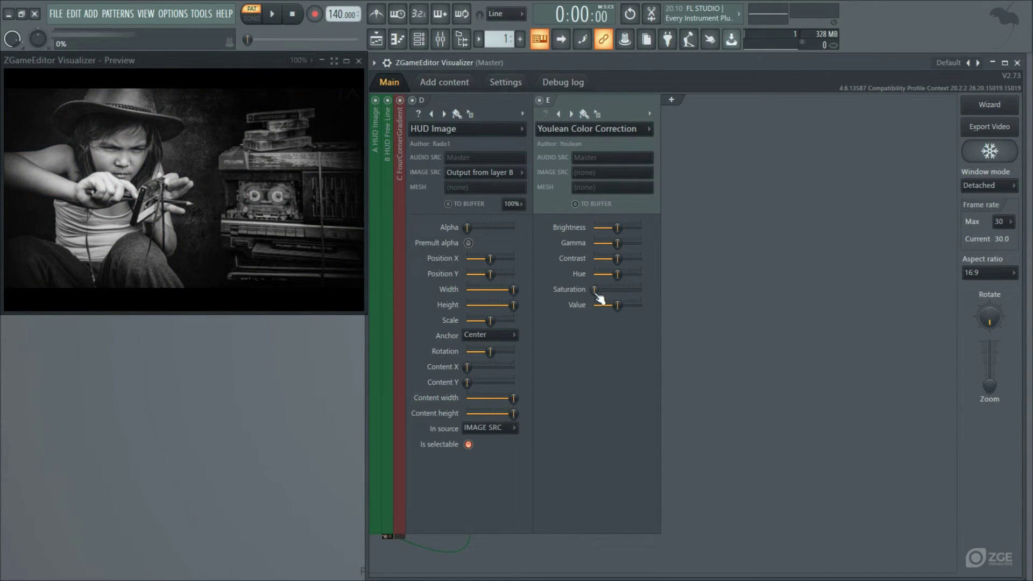
- Add an Automator effect as layer F
{"action": "left_click", "coordinate": [672, 99]}
{"action": "left_click", "coordinate": [682, 128]}
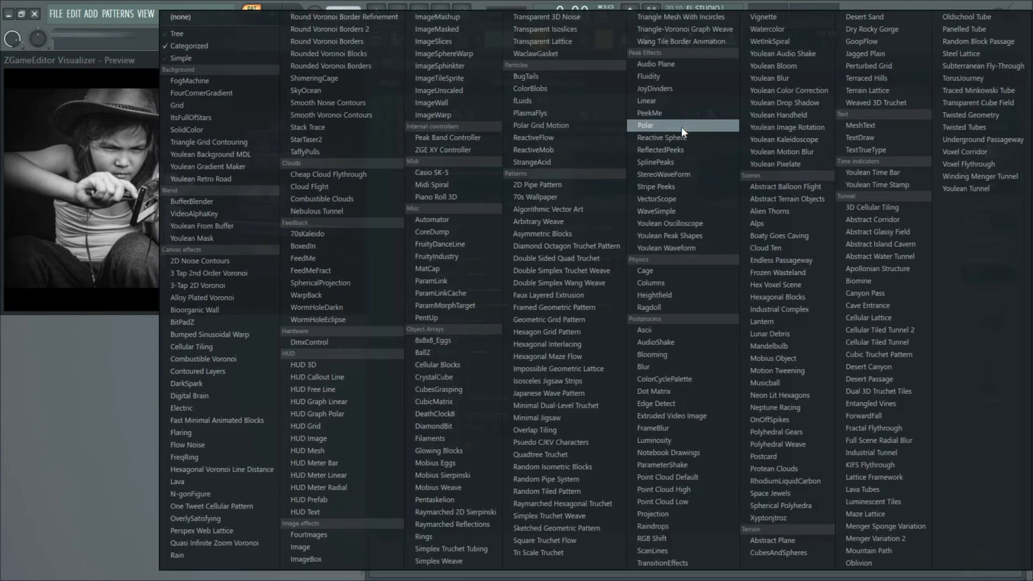
{"action": "left_click", "coordinate": [435, 220]}
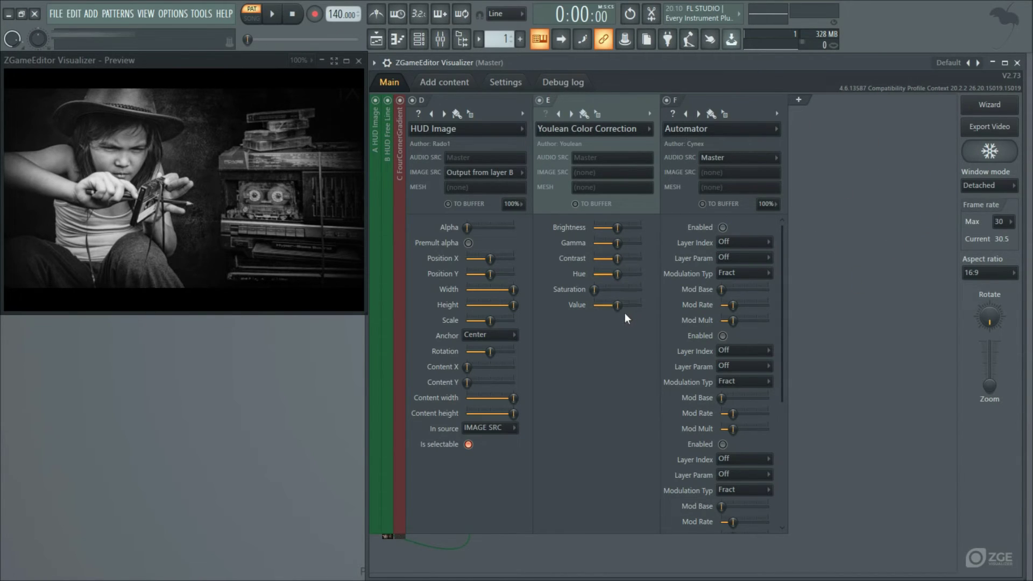
- Enable the Automator's first slot for layer E, parameter 6 (Value), raising Mod Base and Mod Mult and lowering Mod Rate
{"action": "left_click_drag", "start_coordinate": [617, 305], "coordinate": [617, 305]}
{"action": "left_click", "coordinate": [751, 258]}
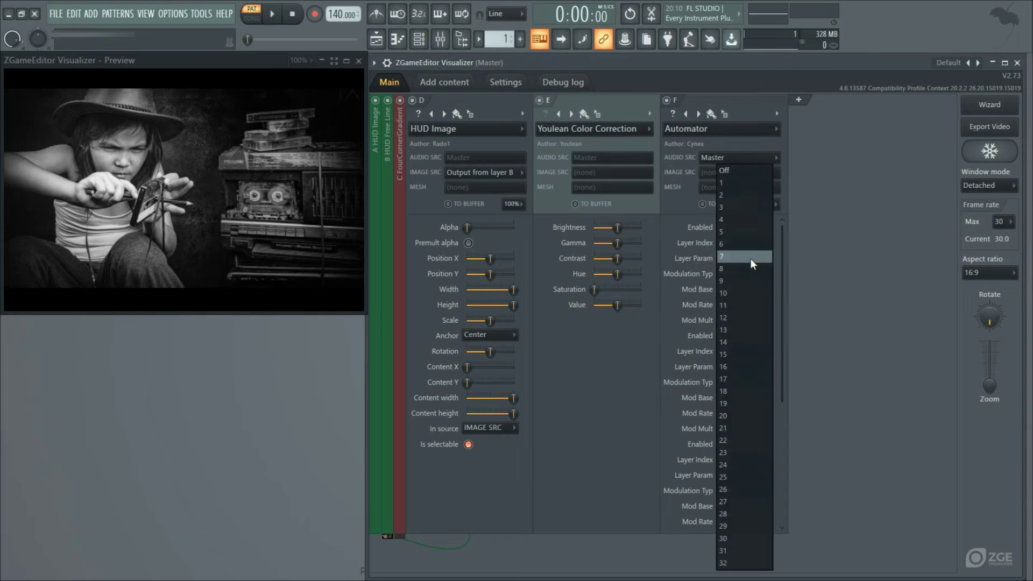
{"action": "left_click", "coordinate": [749, 247]}
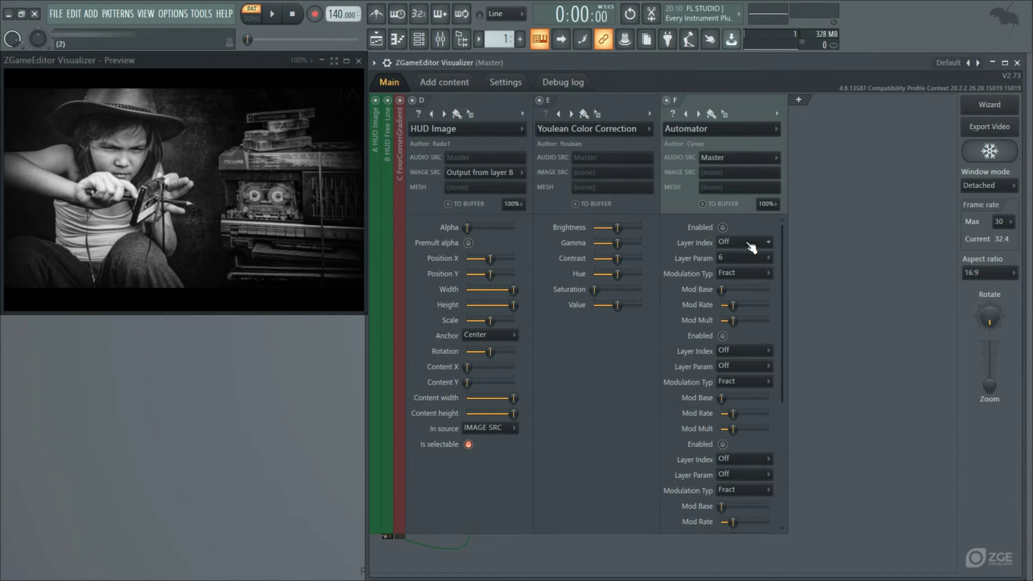
{"action": "left_click", "coordinate": [750, 245]}
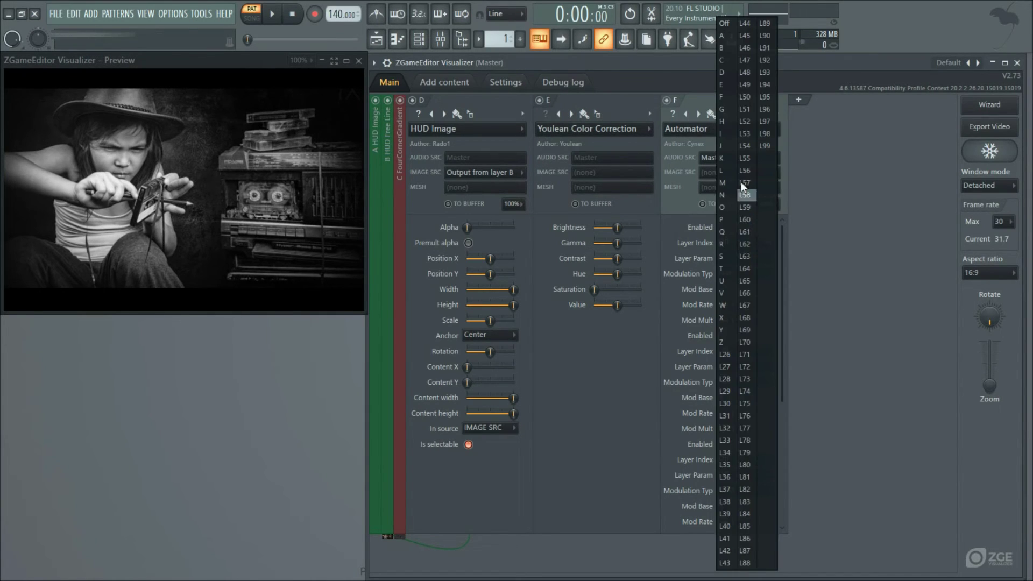
{"action": "left_click", "coordinate": [738, 86]}
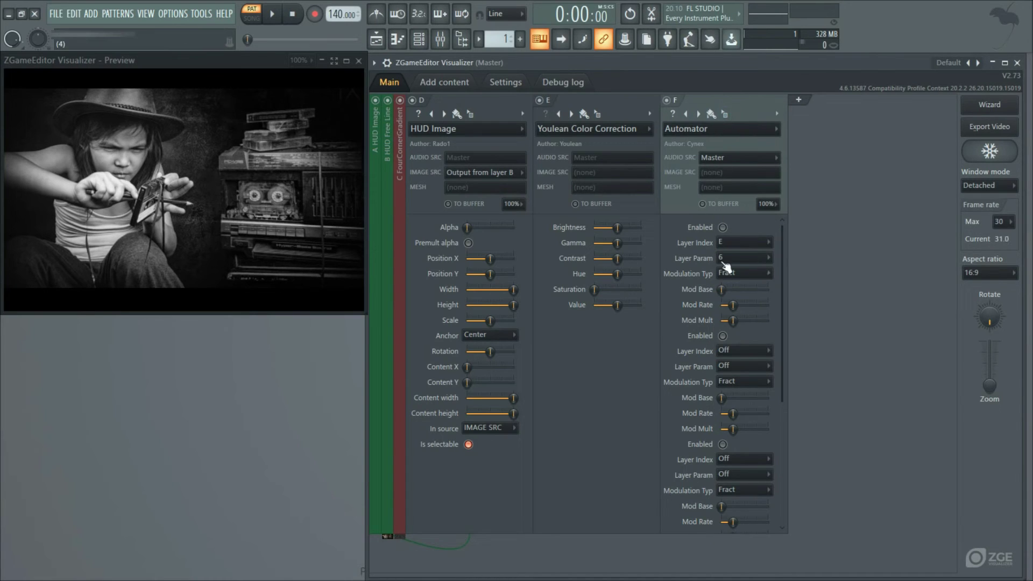
{"action": "left_click", "coordinate": [723, 227]}
{"action": "mouse_move", "coordinate": [733, 321]}
{"action": "left_mouse_down"}
{"action": "mouse_move", "coordinate": [768, 289]}
{"action": "mouse_move", "coordinate": [730, 305]}
{"action": "left_mouse_up"}
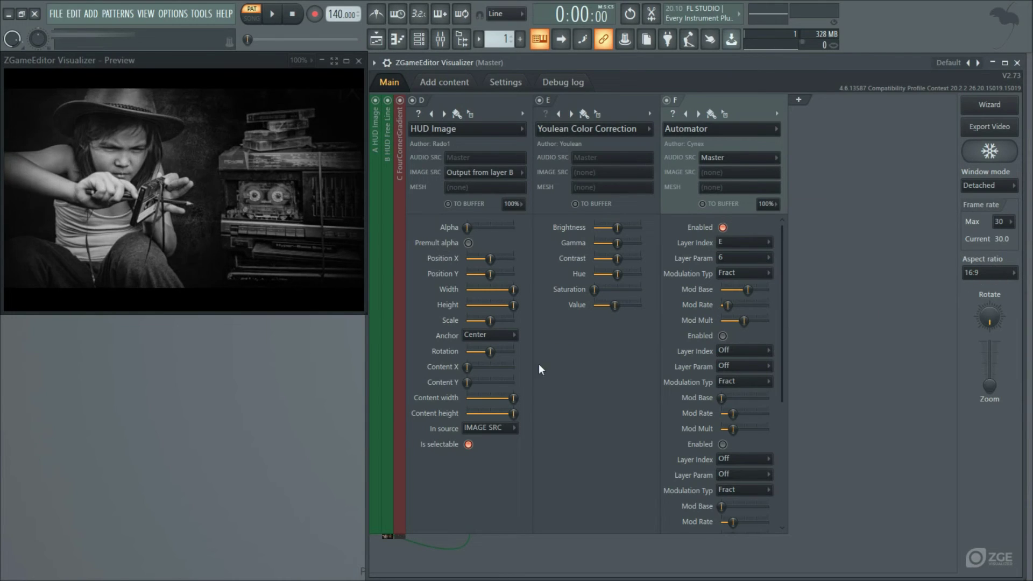
- Enable the Automator's second slot, targeting layer D and parameter 11 (Content Y)
{"action": "mouse_move", "coordinate": [467, 382]}
{"action": "left_mouse_down"}
{"action": "mouse_move", "coordinate": [467, 362]}
{"action": "mouse_move", "coordinate": [467, 383]}
{"action": "left_mouse_up"}
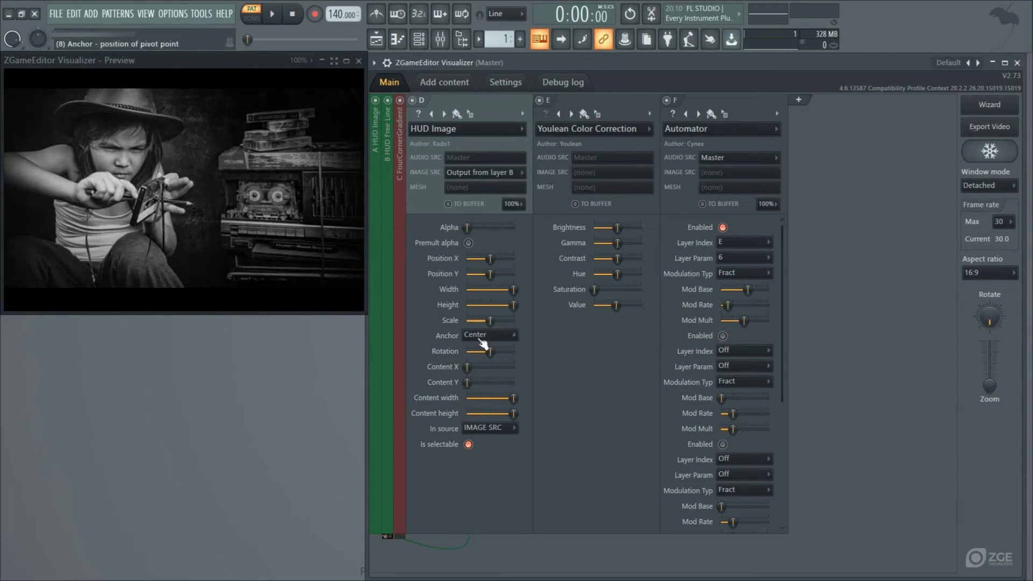
{"action": "left_click", "coordinate": [725, 370]}
{"action": "left_click", "coordinate": [732, 311]}
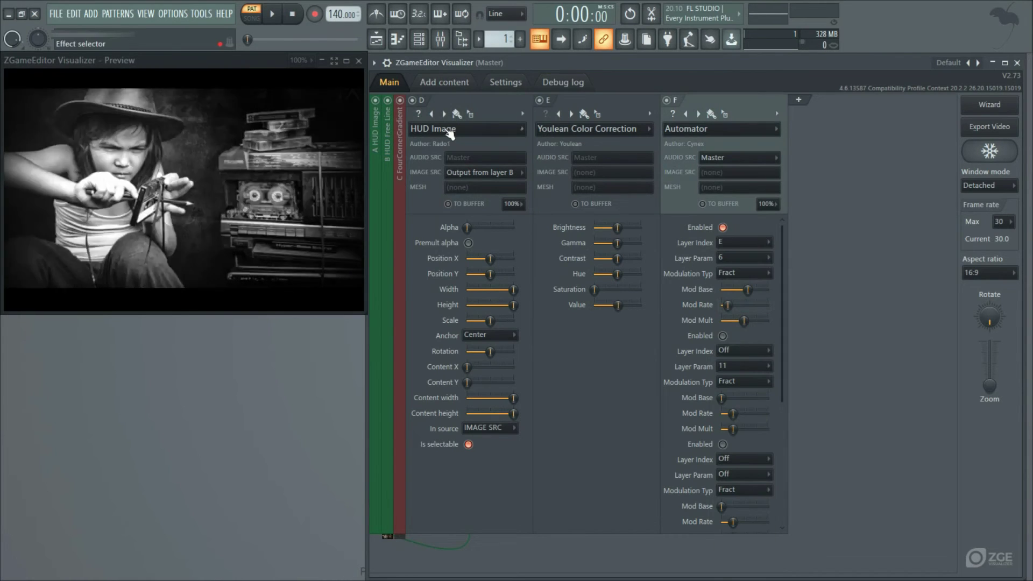
{"action": "left_click", "coordinate": [742, 353]}
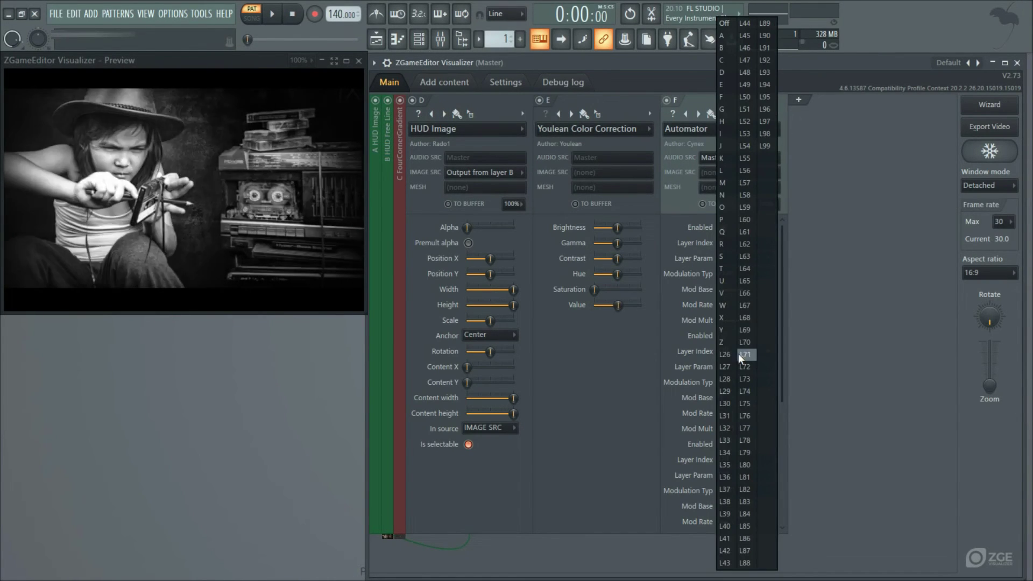
{"action": "left_click", "coordinate": [732, 73]}
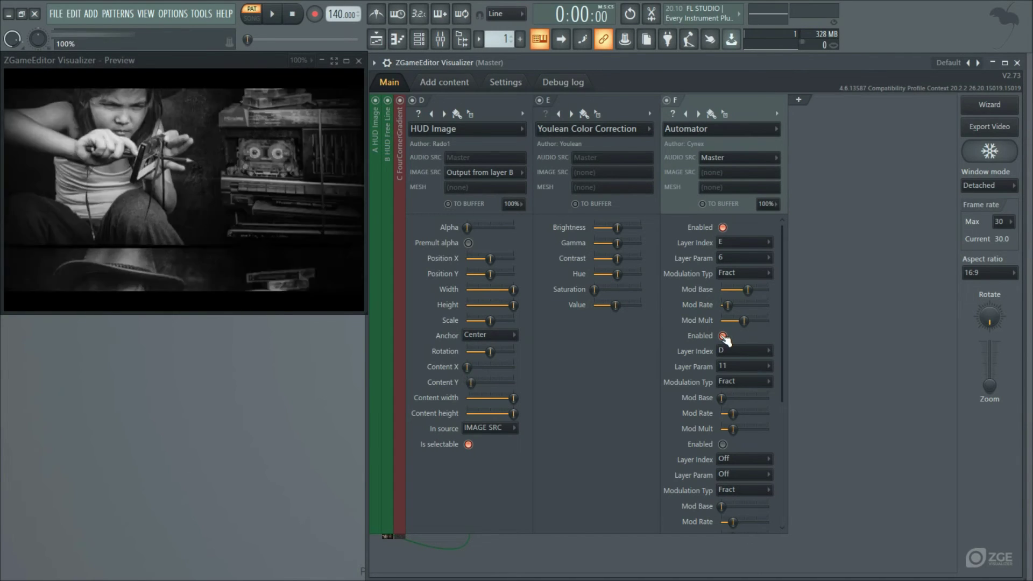
- Tune the Automator's second slot: raise Mod Base slightly, lower Mod Rate to nearly zero and set Mod Mult to about 43%
{"action": "mouse_move", "coordinate": [733, 429]}
{"action": "left_mouse_down"}
{"action": "mouse_move", "coordinate": [770, 399]}
{"action": "mouse_move", "coordinate": [737, 398]}
{"action": "mouse_move", "coordinate": [721, 413]}
{"action": "left_mouse_up"}
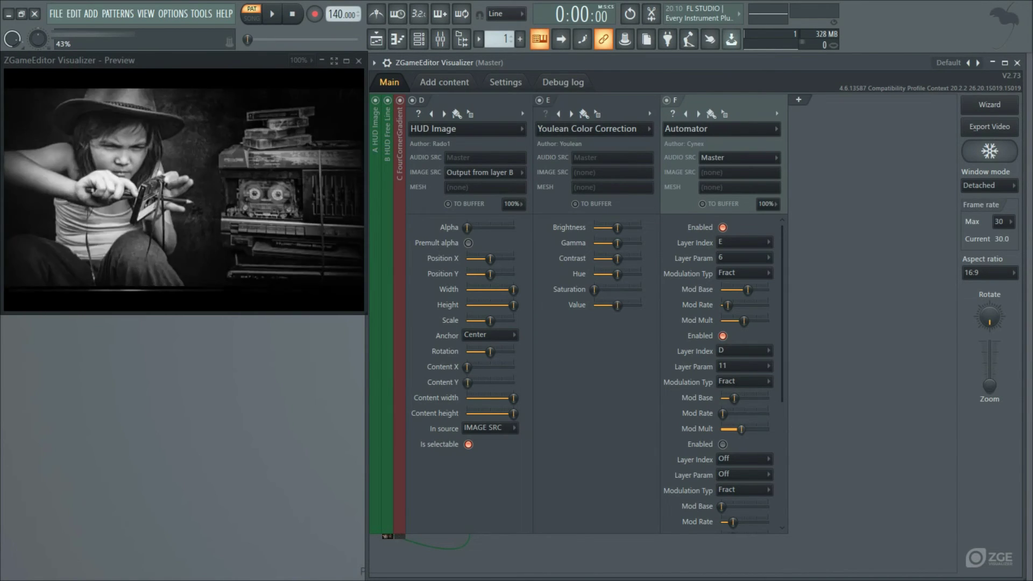
{"action": "left_click_drag", "start_coordinate": [746, 429], "coordinate": [725, 429]}
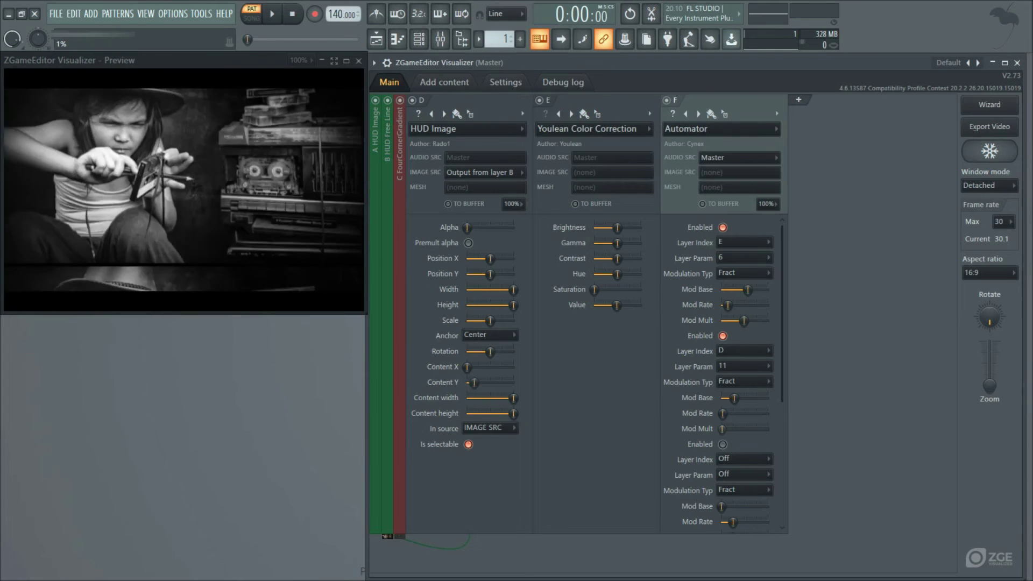
{"action": "mouse_move", "coordinate": [734, 398]}
{"action": "left_mouse_down"}
{"action": "mouse_move", "coordinate": [768, 399]}
{"action": "mouse_move", "coordinate": [726, 398]}
{"action": "left_mouse_up"}
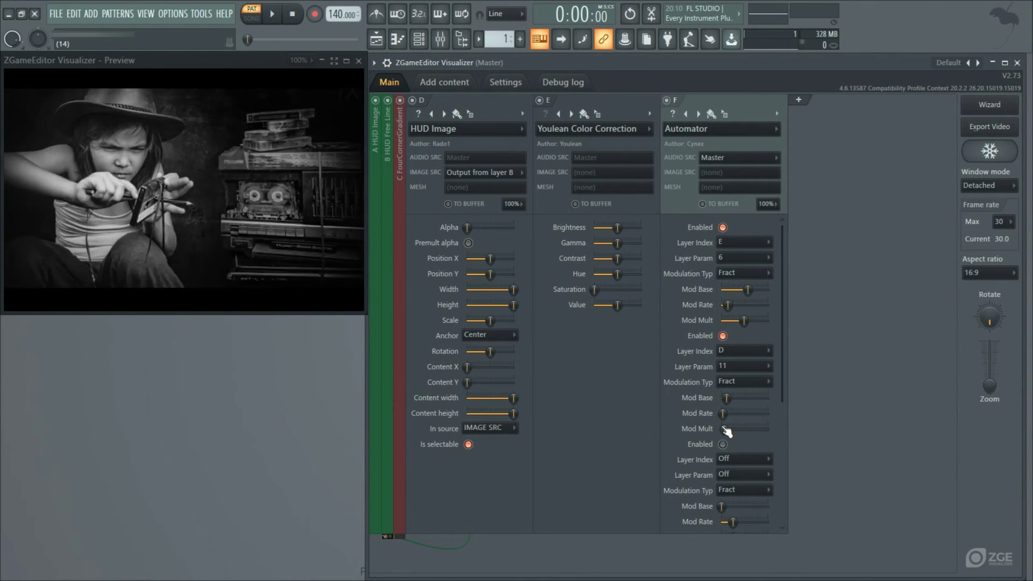
{"action": "left_click_drag", "start_coordinate": [749, 429], "coordinate": [733, 397]}
- Add an Image effect as layer G with Output from layer C as its image source
{"action": "left_click", "coordinate": [798, 100]}
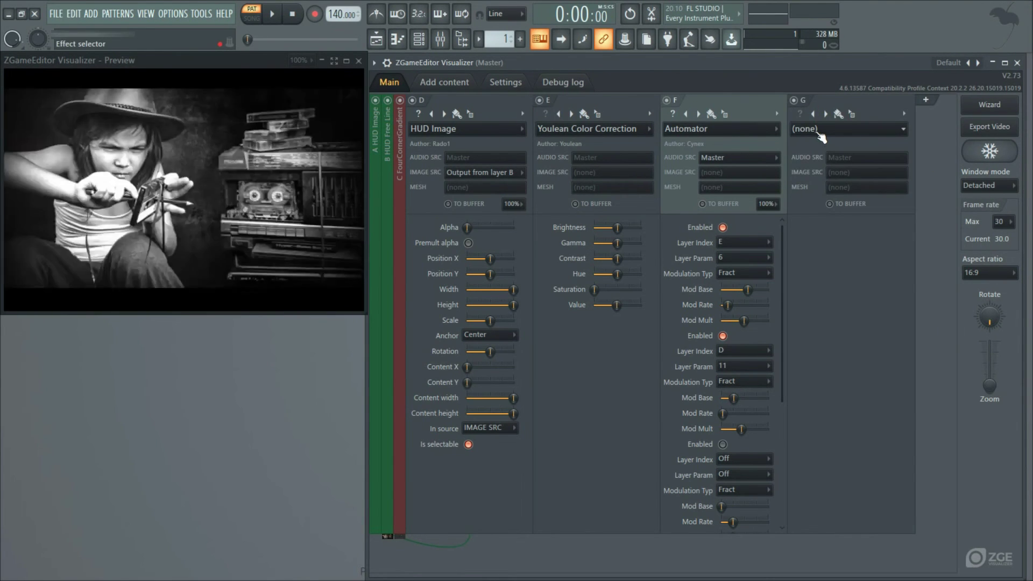
{"action": "left_click", "coordinate": [815, 131]}
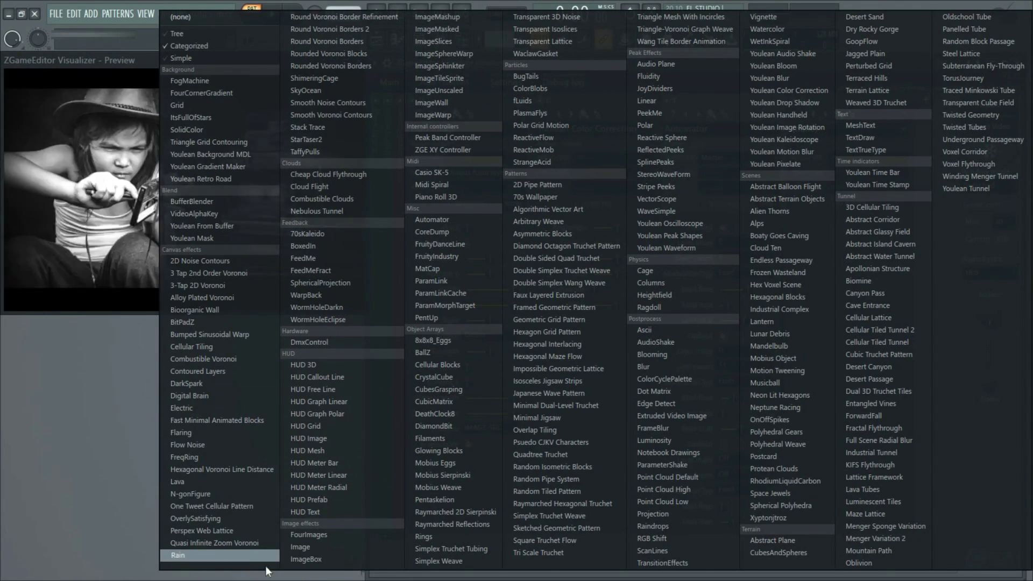
{"action": "left_click", "coordinate": [292, 546]}
{"action": "left_click", "coordinate": [887, 175]}
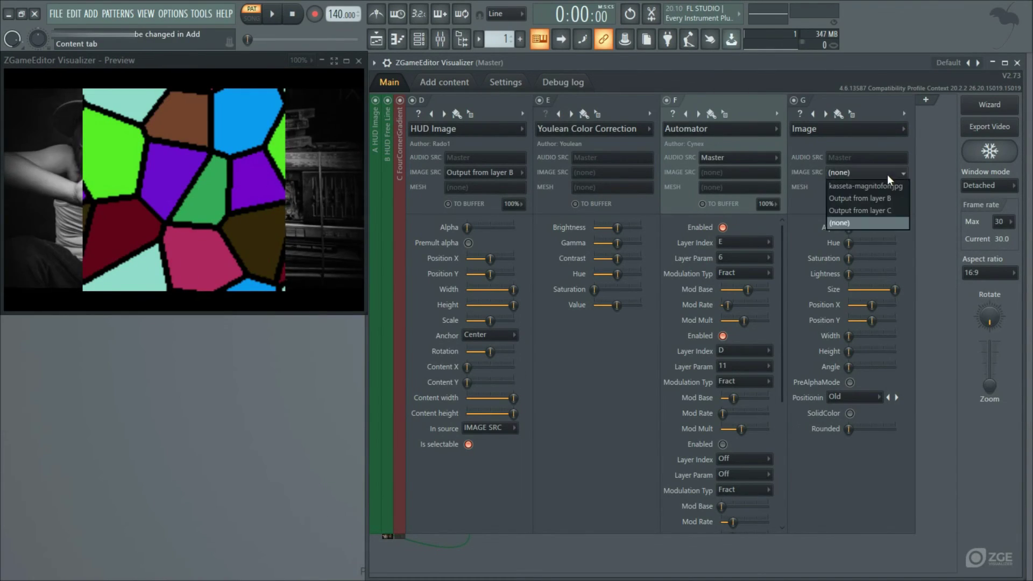
{"action": "left_click", "coordinate": [875, 208]}
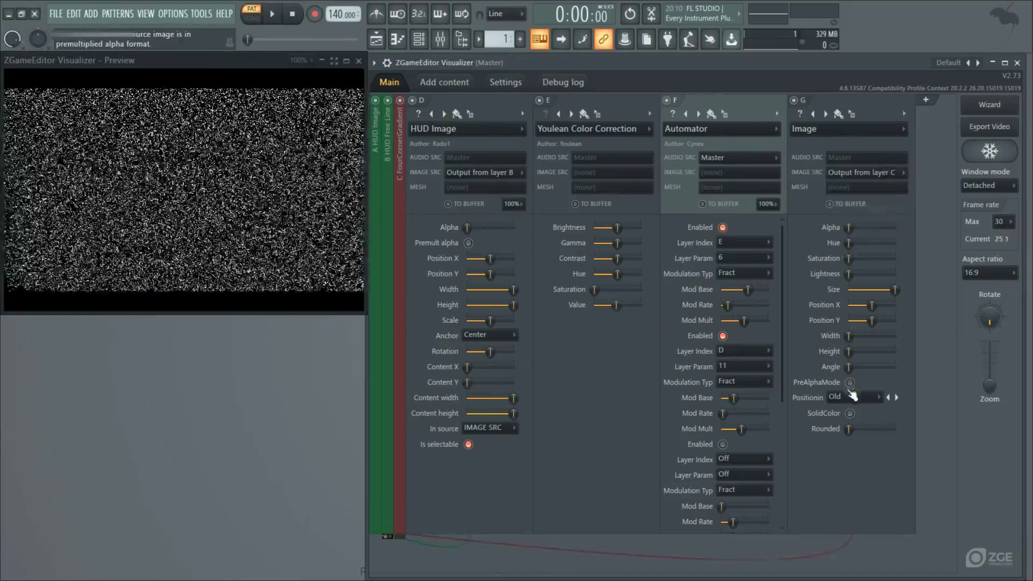
- Enable PreAlphaMode on layer G, raise its Alpha and Lightness, and set the Automator's first-slot Mod Base to 60%
{"action": "left_click", "coordinate": [851, 383]}
{"action": "left_click_drag", "start_coordinate": [856, 231], "coordinate": [891, 228]}
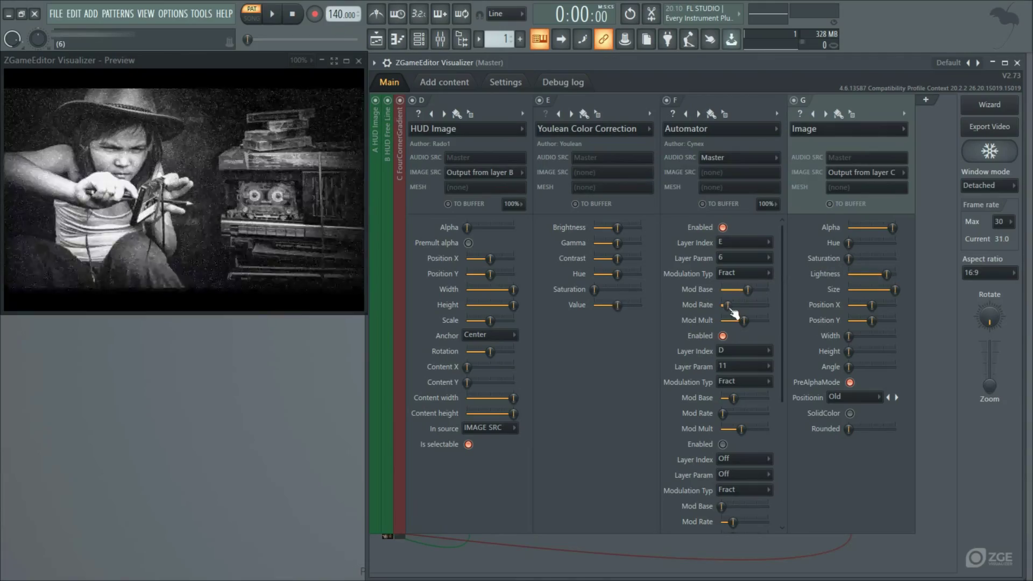
{"action": "left_click_drag", "start_coordinate": [750, 290], "coordinate": [753, 290]}
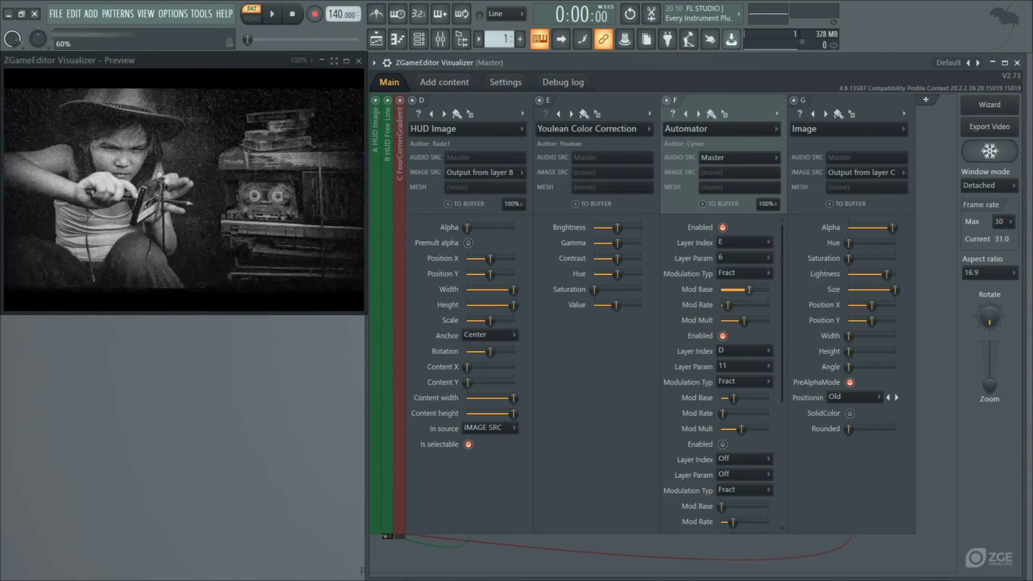
- Collapse the existing layers and add a Vignette effect as layer H, raising its outer radius and setting its inner radius to 33%
{"action": "right_click", "coordinate": [822, 459]}
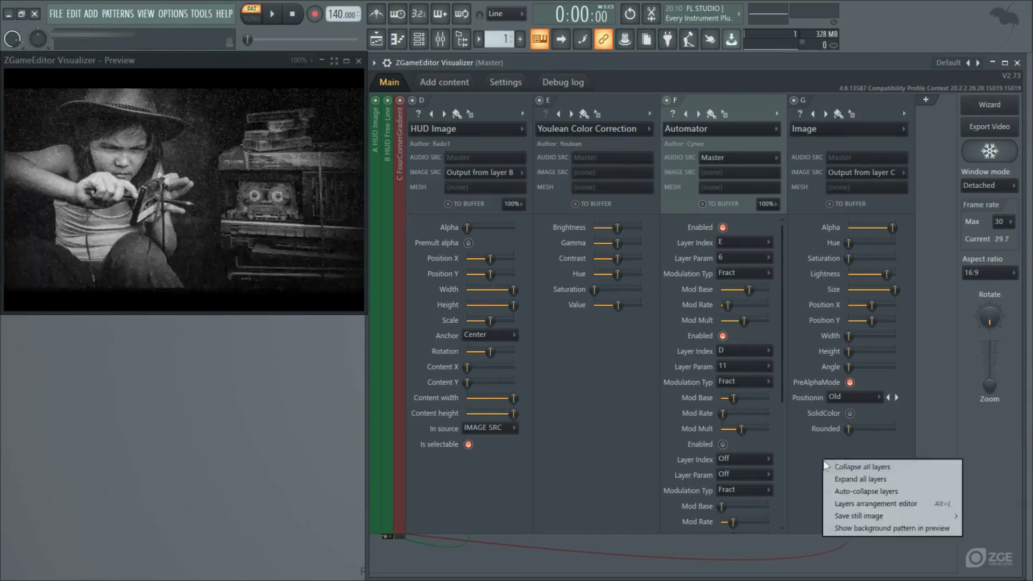
{"action": "left_click", "coordinate": [831, 463]}
{"action": "left_click", "coordinate": [466, 101]}
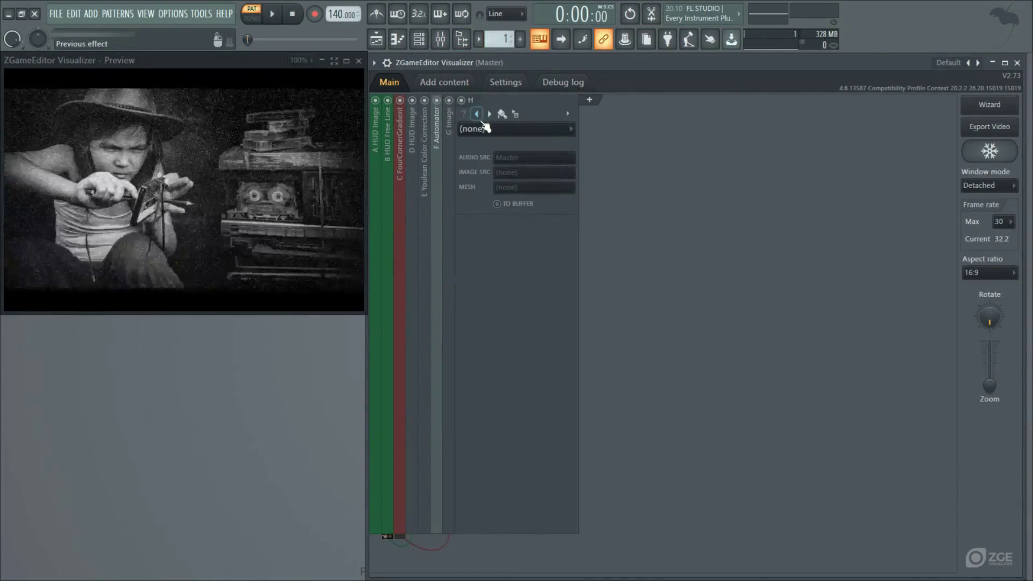
{"action": "left_click", "coordinate": [482, 125]}
{"action": "left_click", "coordinate": [776, 16]}
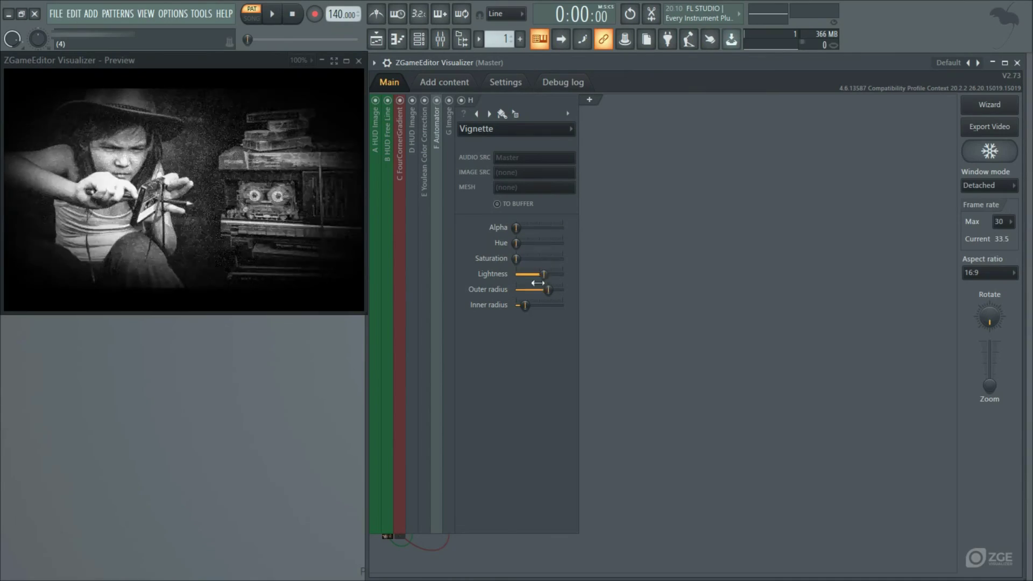
{"action": "left_click_drag", "start_coordinate": [527, 305], "coordinate": [532, 305]}
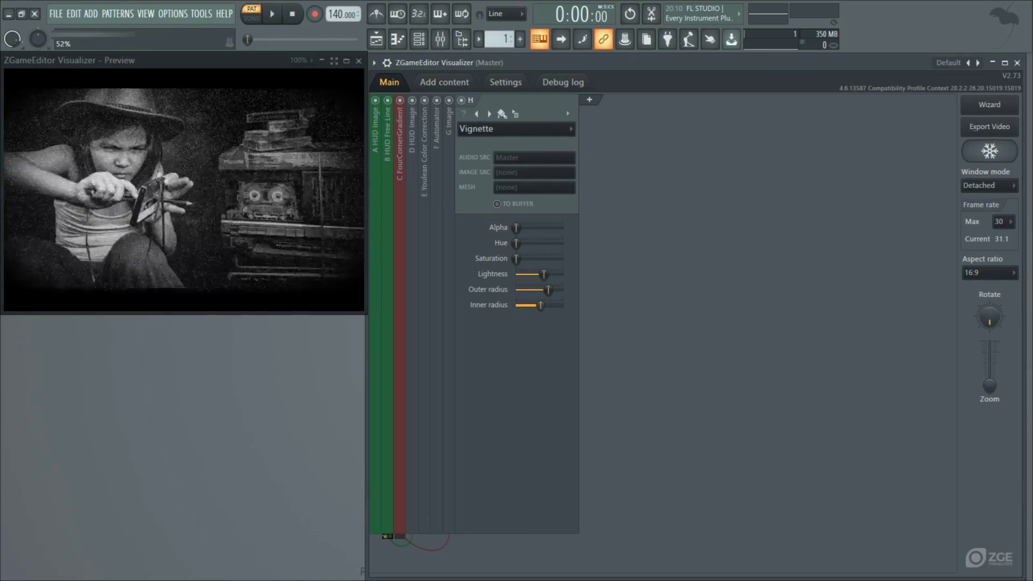
{"action": "mouse_move", "coordinate": [539, 289]}
{"action": "left_mouse_down"}
{"action": "mouse_move", "coordinate": [555, 289]}
{"action": "mouse_move", "coordinate": [459, 305]}
{"action": "mouse_move", "coordinate": [531, 305]}
{"action": "left_mouse_up"}
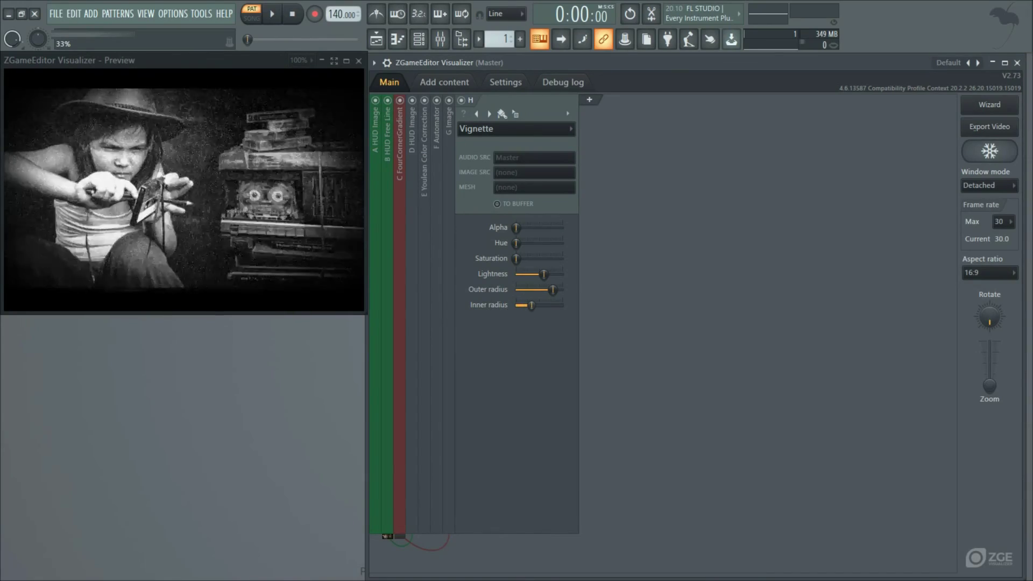
- Check the Automator layer, collapse all layers and view the finished film effect in an enlarged preview
{"action": "left_click", "coordinate": [437, 152]}
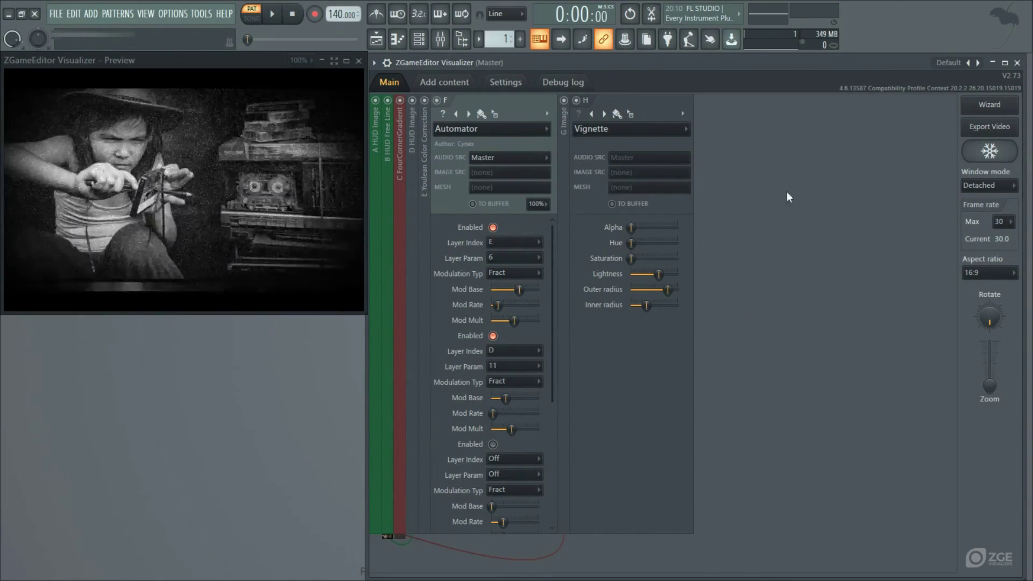
{"action": "right_click", "coordinate": [603, 377]}
{"action": "left_click", "coordinate": [619, 381]}
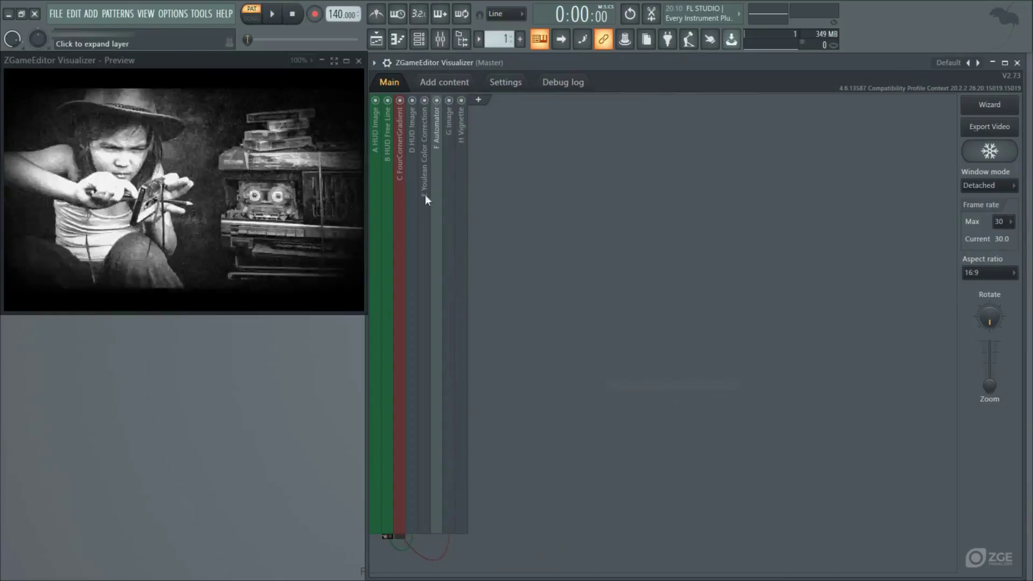
{"action": "left_click", "coordinate": [336, 65]}
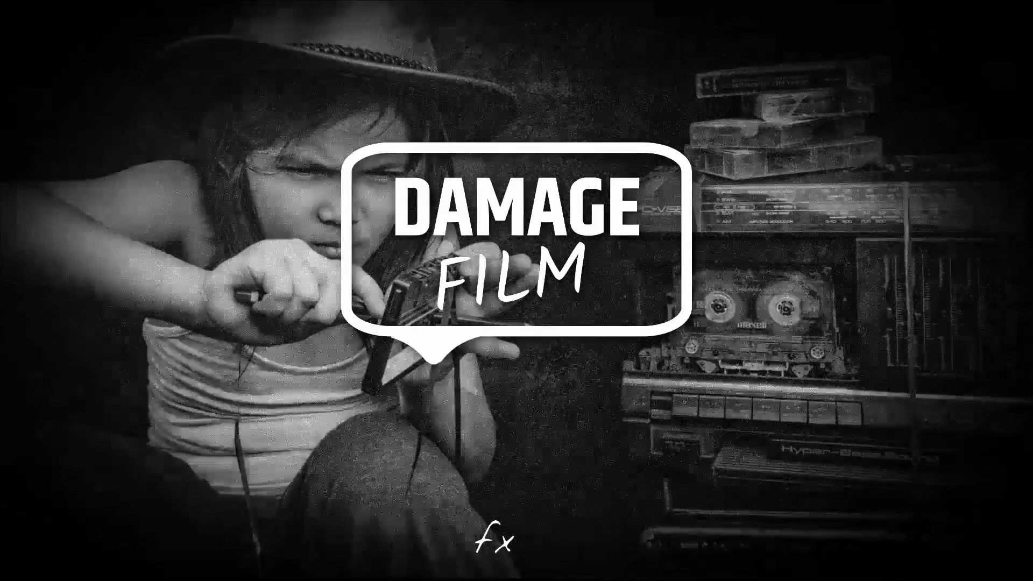